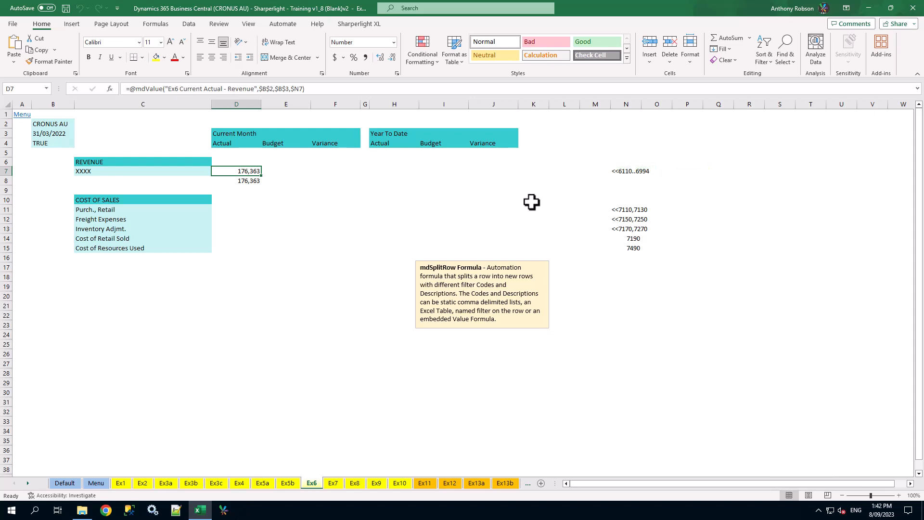
- Open the Splitter's row-splitting settings, load the filters of the revenue formula in D7, and choose GLAccNo, $N$7
{"action": "left_click", "coordinate": [379, 26]}
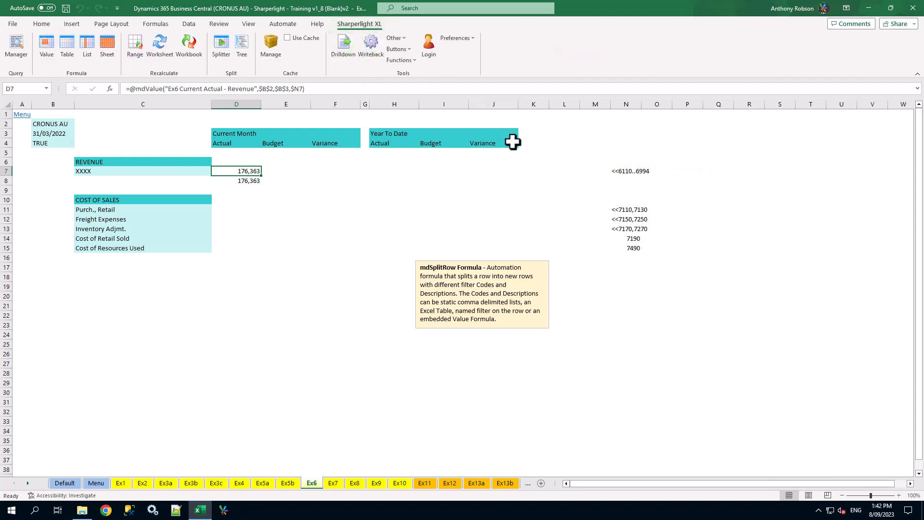
{"action": "left_click", "coordinate": [223, 48]}
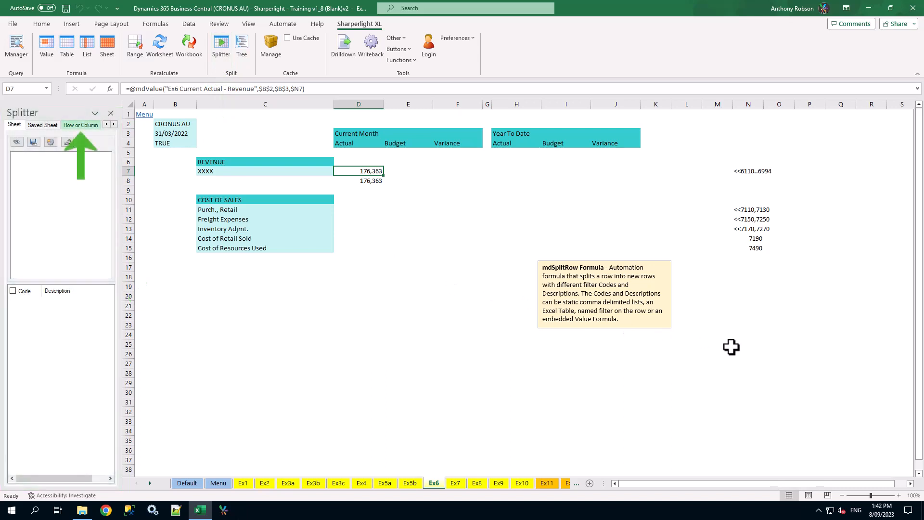
{"action": "left_click", "coordinate": [85, 124]}
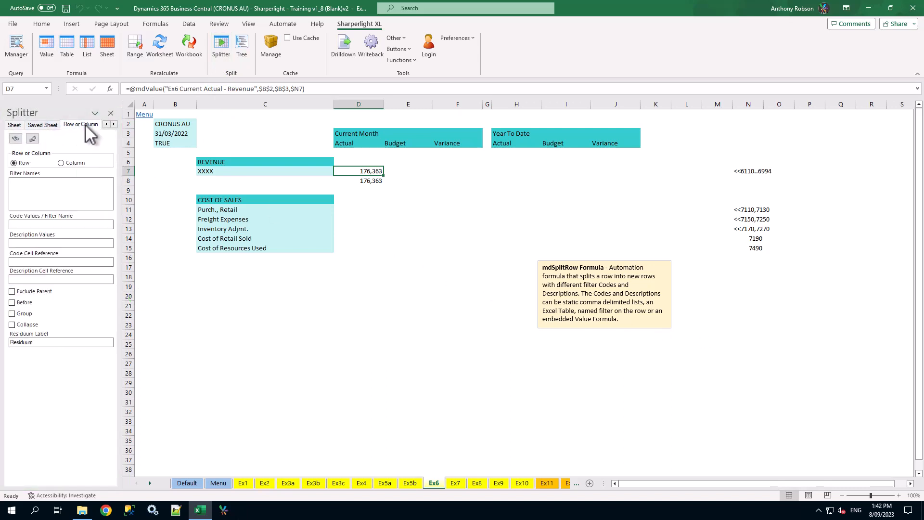
{"action": "double_click", "coordinate": [369, 172]}
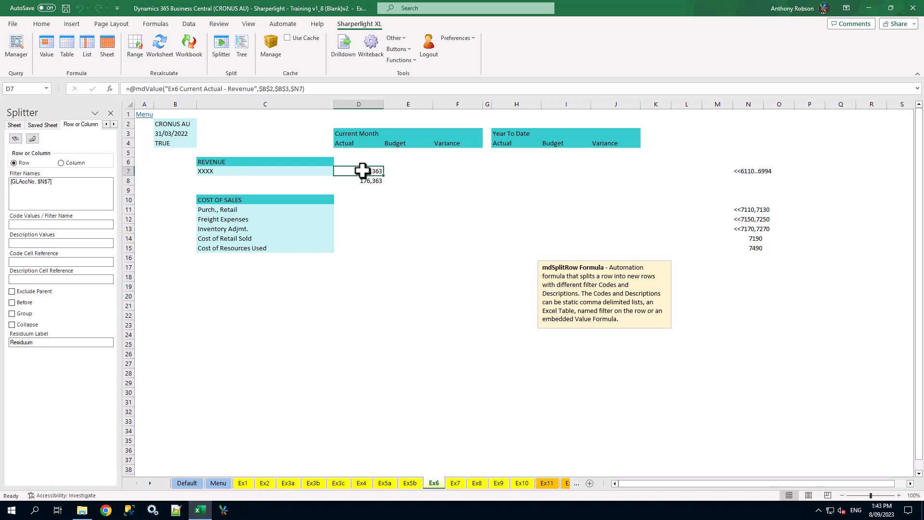
{"action": "left_click", "coordinate": [40, 182]}
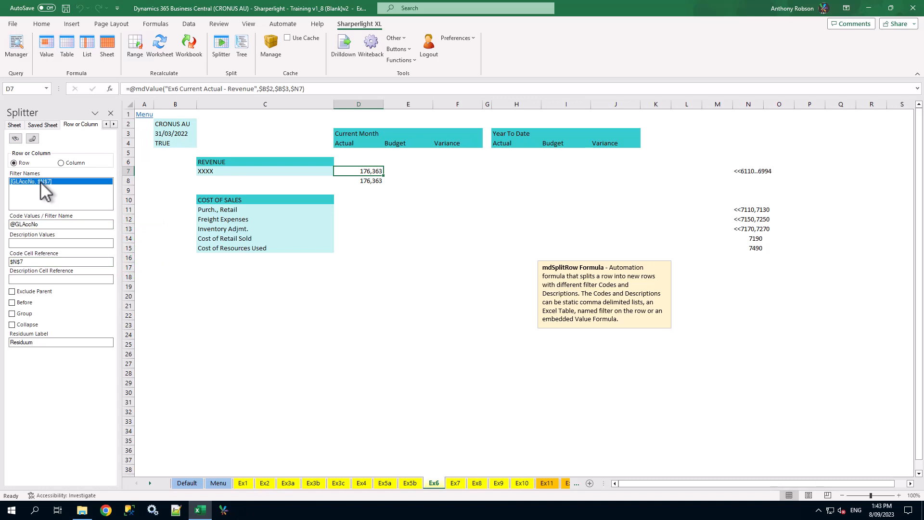
- Set the description cell reference to $C$7, enable Exclude Parent, and insert the row-split formula in L7
{"action": "left_click", "coordinate": [39, 279]}
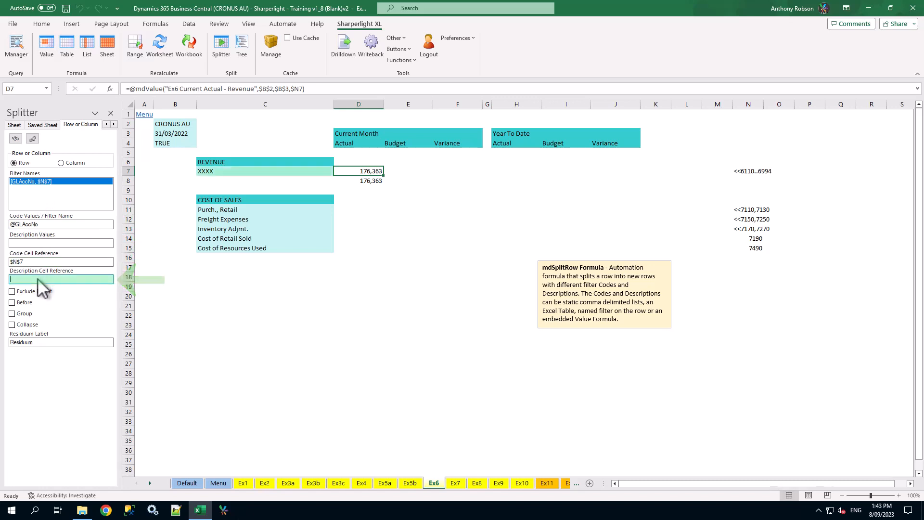
{"action": "left_click", "coordinate": [240, 173]}
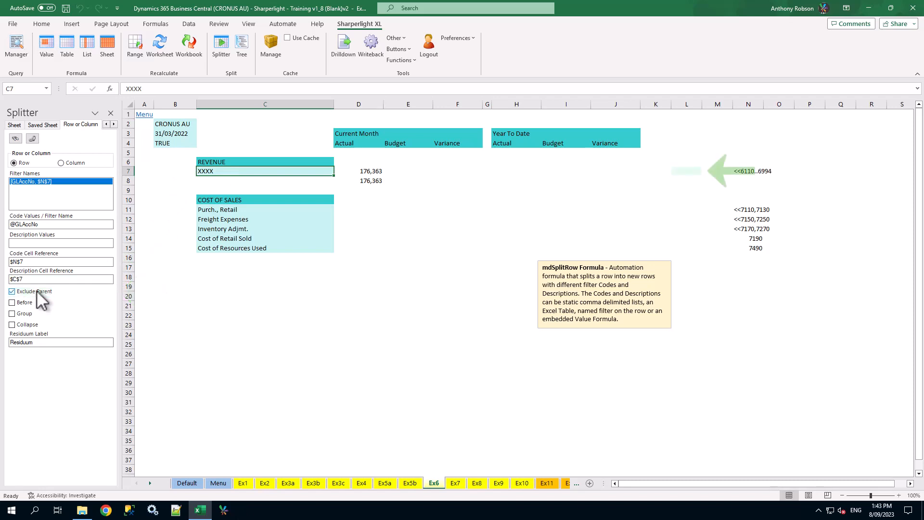
{"action": "left_click", "coordinate": [689, 172]}
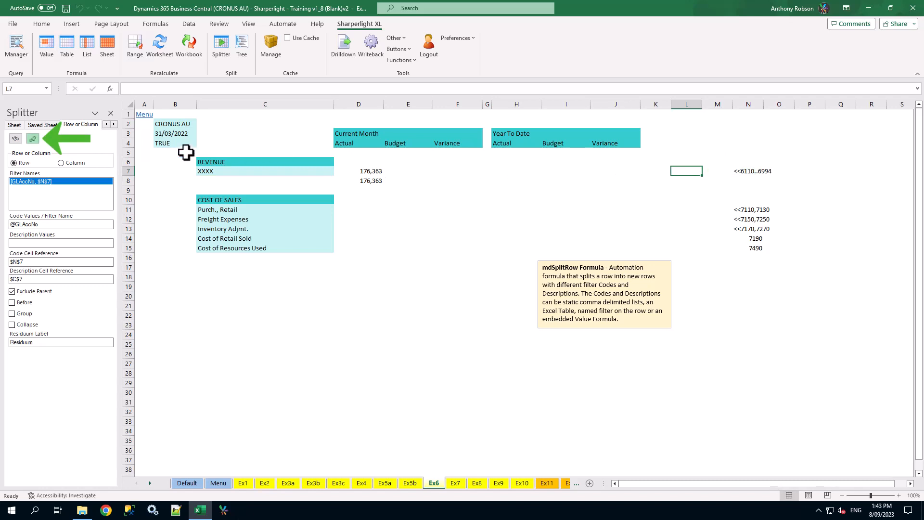
{"action": "left_click", "coordinate": [33, 139]}
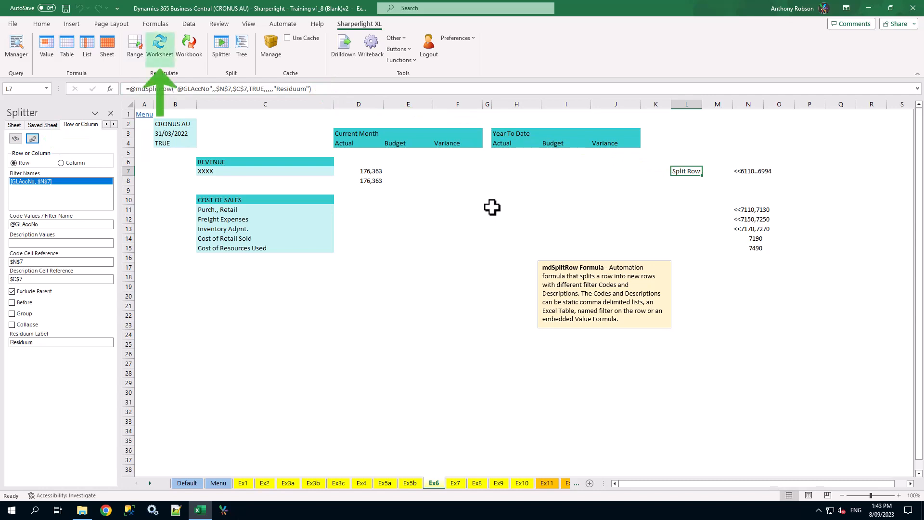
- Recalculate the Ex6 worksheet to split the revenue row by G/L account, and review the split rows
{"action": "left_click", "coordinate": [161, 44]}
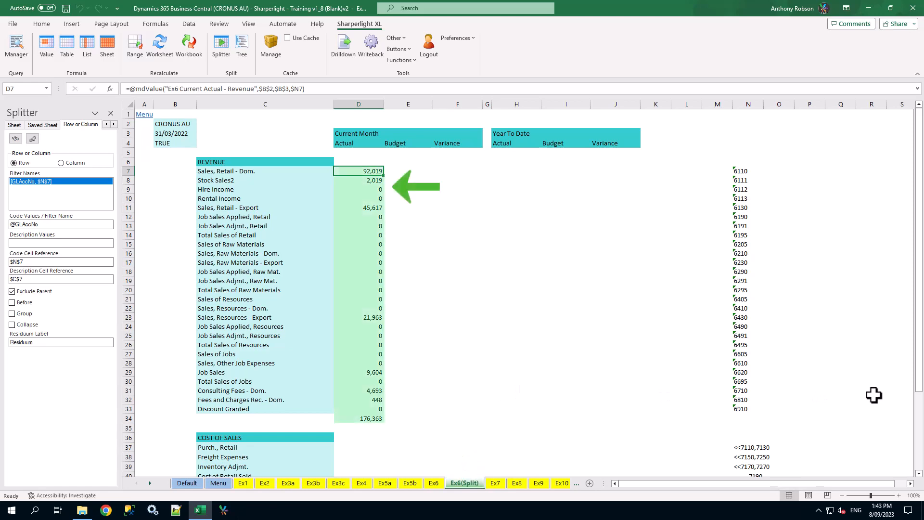
{"action": "scroll", "coordinate": [873, 394], "scroll_direction": "down", "scroll_amount": 4}
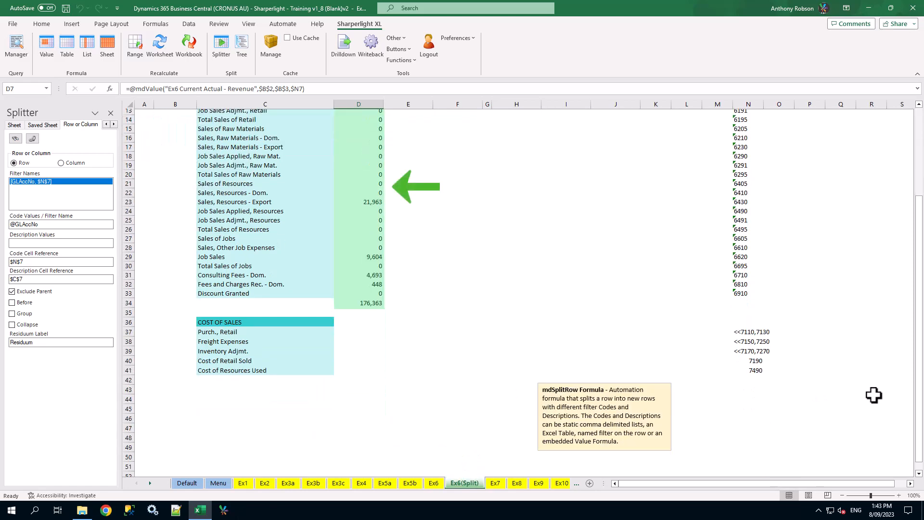
{"action": "scroll", "coordinate": [874, 395], "scroll_direction": "up", "scroll_amount": 4}
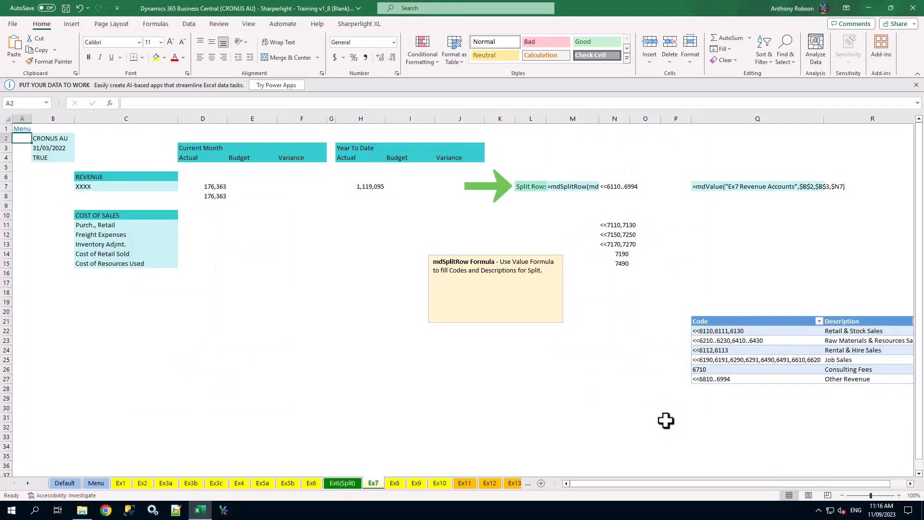
- Examine Ex7's split-row formulas in L7 and M7 and the RevenueAccounts table that L7 references
{"action": "left_click", "coordinate": [531, 187]}
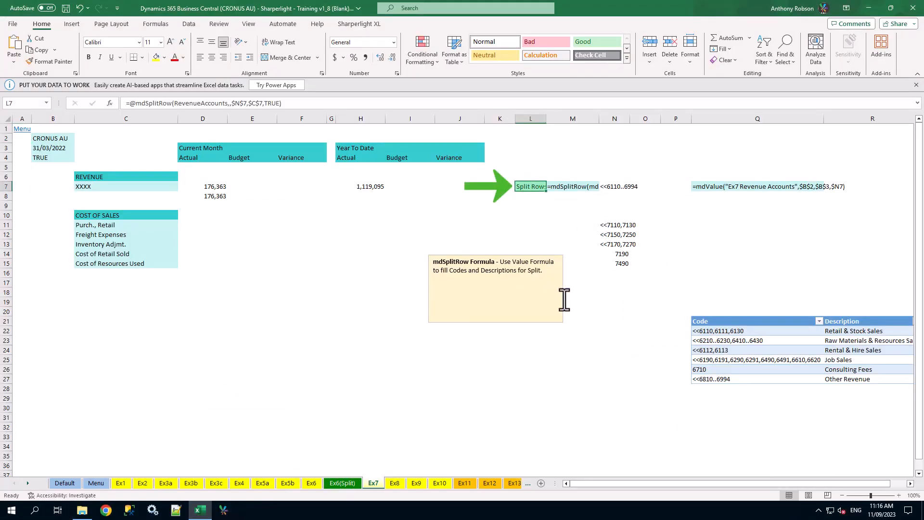
{"action": "key", "text": "F2"}
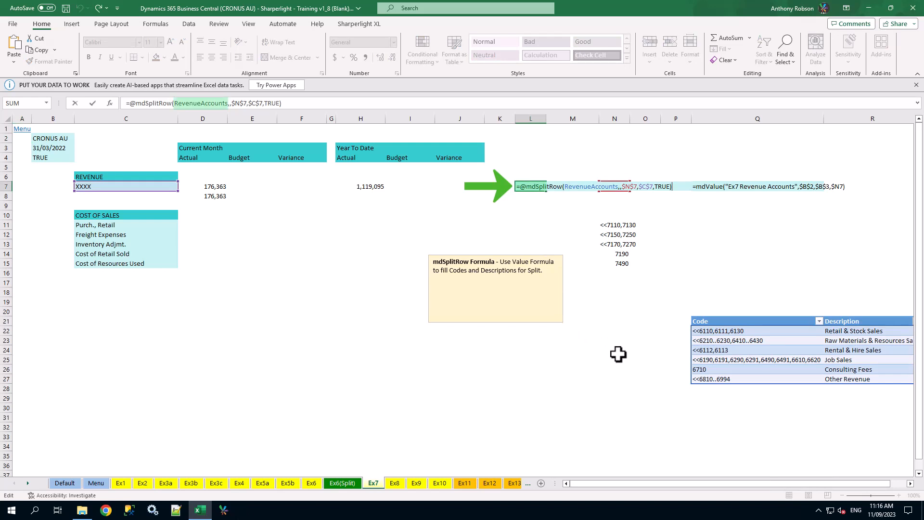
{"action": "key", "text": "Return"}
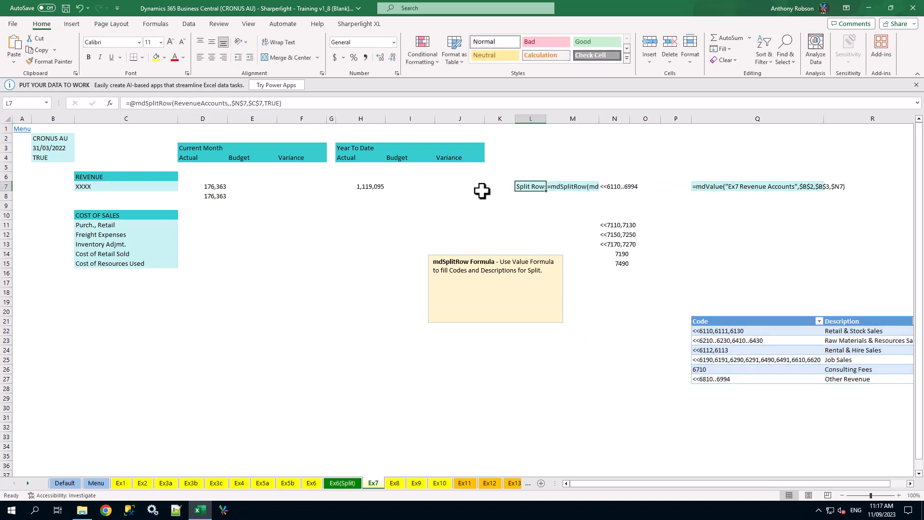
{"action": "left_click", "coordinate": [47, 103]}
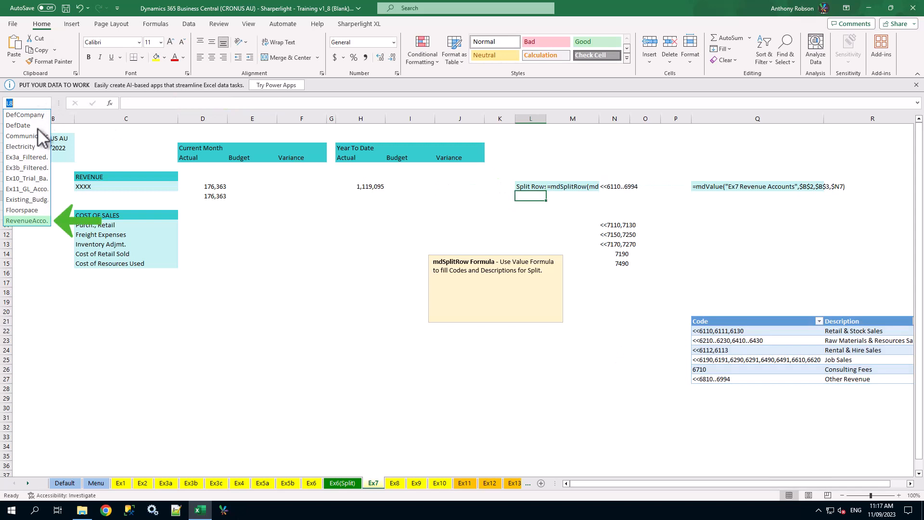
{"action": "left_click", "coordinate": [30, 222]}
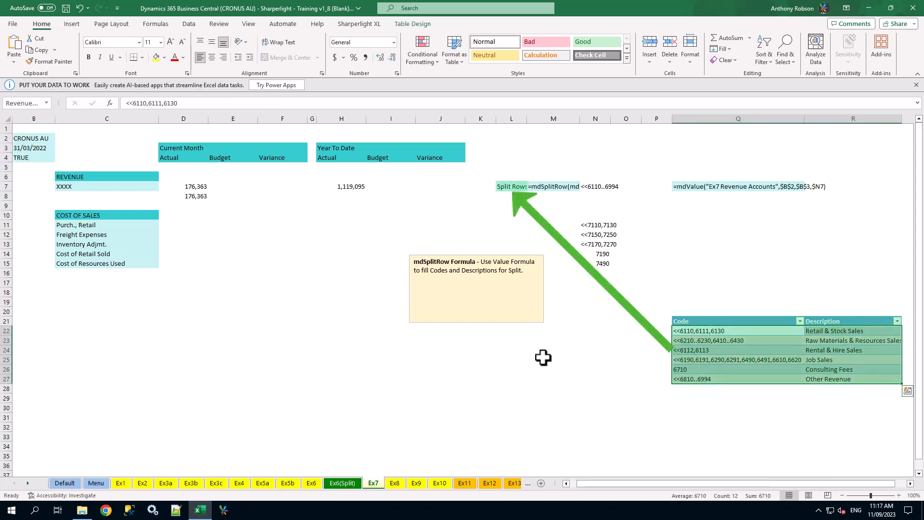
{"action": "left_click", "coordinate": [508, 195]}
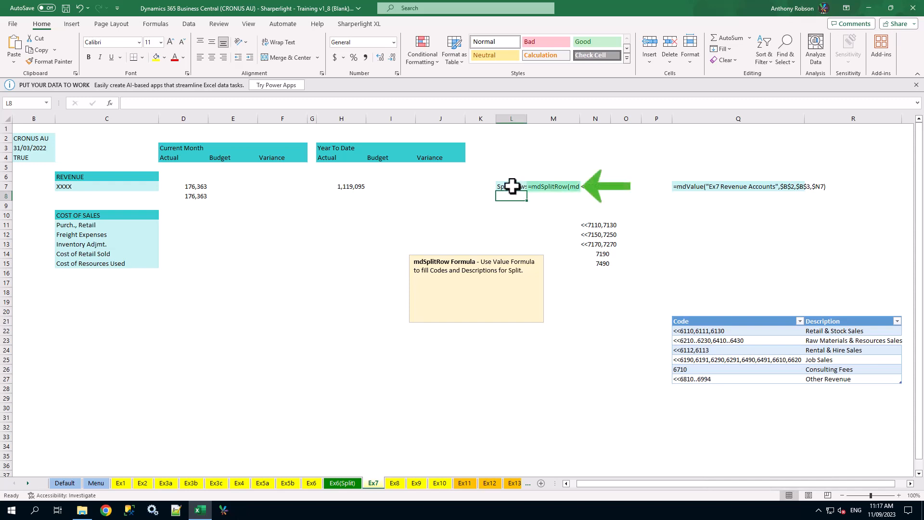
{"action": "left_click", "coordinate": [553, 188]}
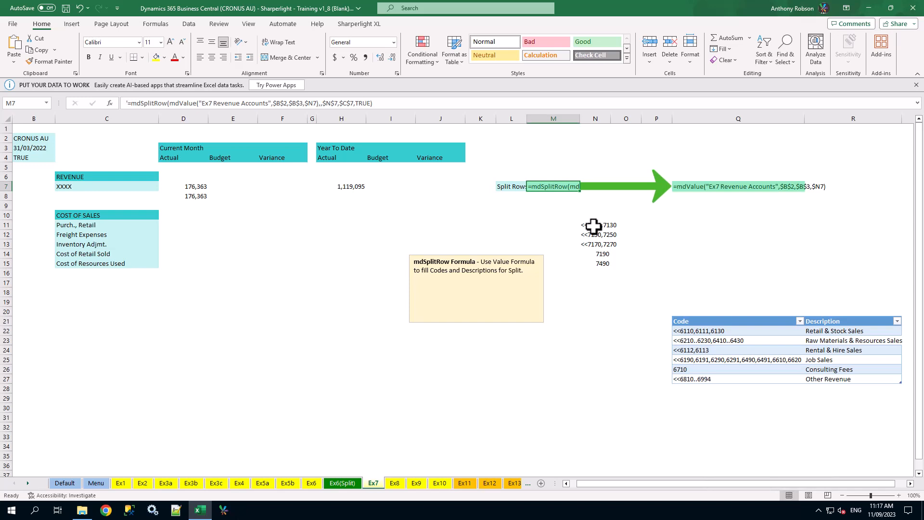
- Activate the "Ex7 Revenue Accounts" mdValue formula in Q7 by removing its leading apostrophe
{"action": "left_click", "coordinate": [687, 187]}
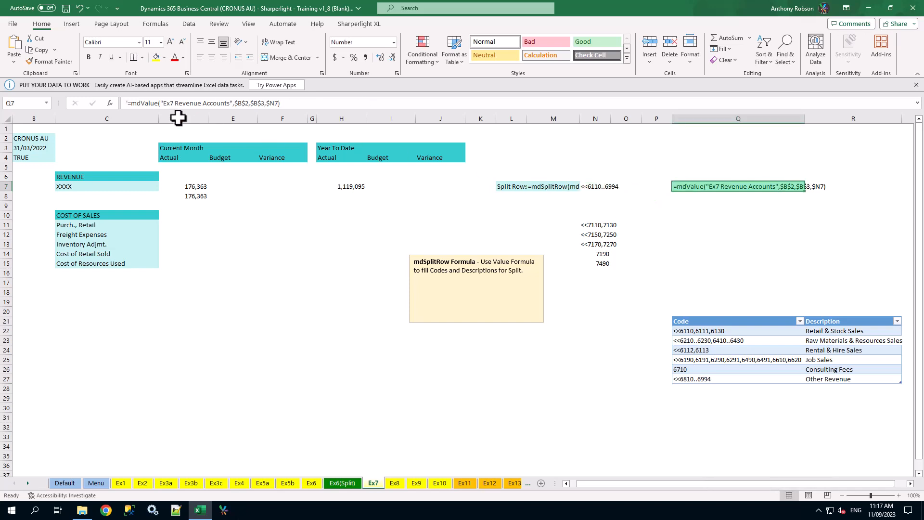
{"action": "left_click", "coordinate": [128, 103]}
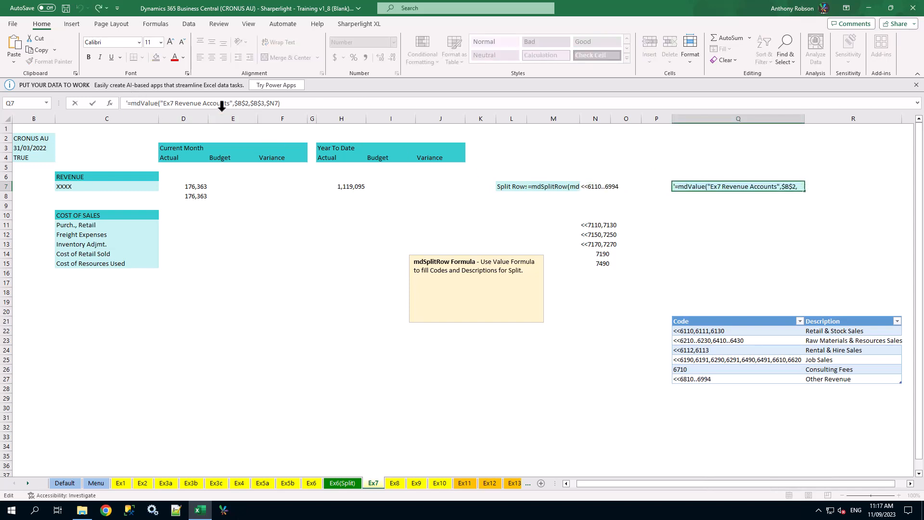
{"action": "key", "text": "BackSpace"}
{"action": "key", "text": "Return"}
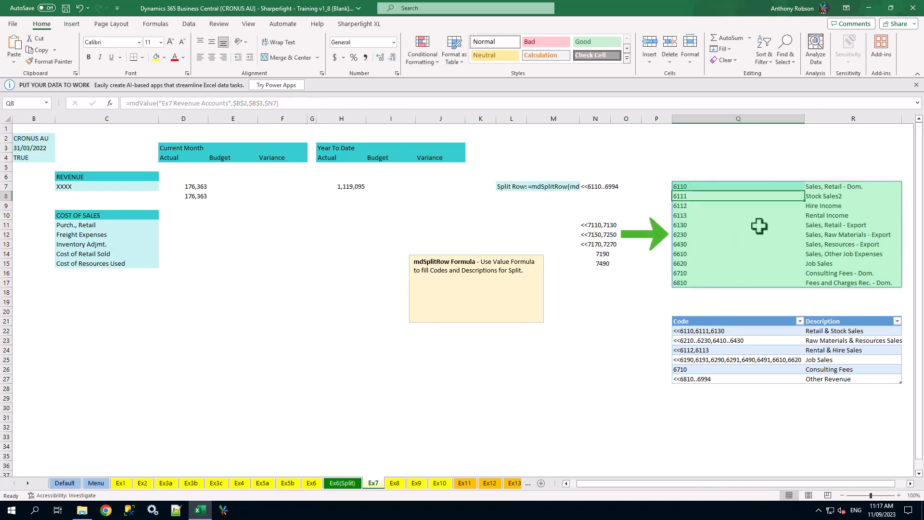
- Inspect the Ex7 Revenue Accounts query behind the formula in Q7, and close it without changes
{"action": "left_click", "coordinate": [717, 168]}
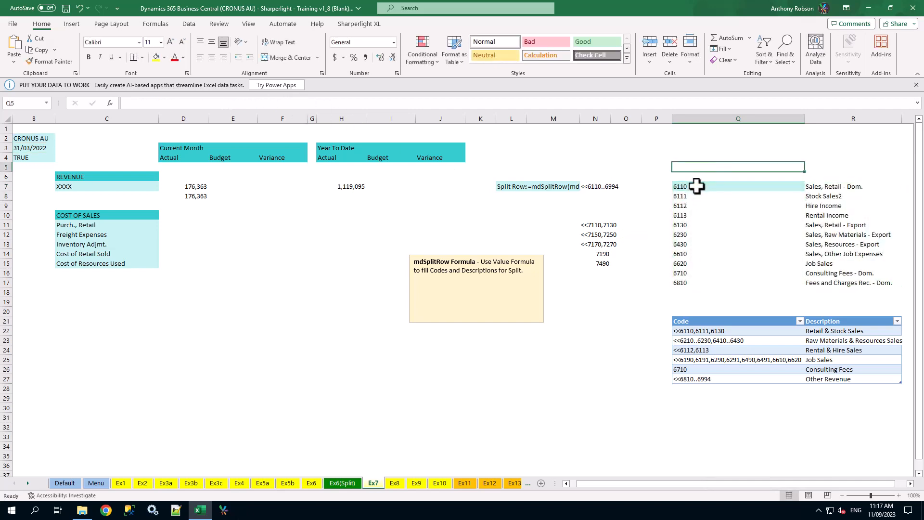
{"action": "double_click", "coordinate": [697, 187]}
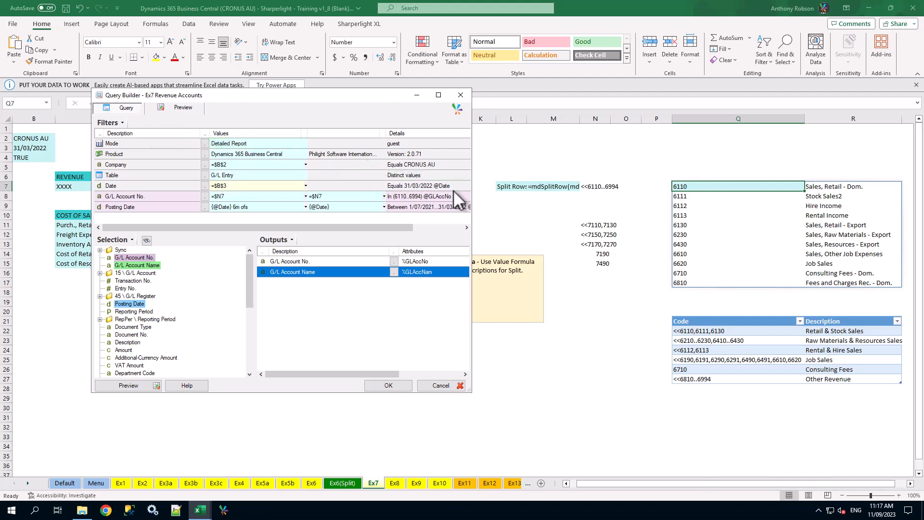
{"action": "left_click", "coordinate": [439, 385]}
- Activate the mdSplitRow formula in M7, which embeds the mdValue query, by removing its leading apostrophe
{"action": "left_click", "coordinate": [550, 186]}
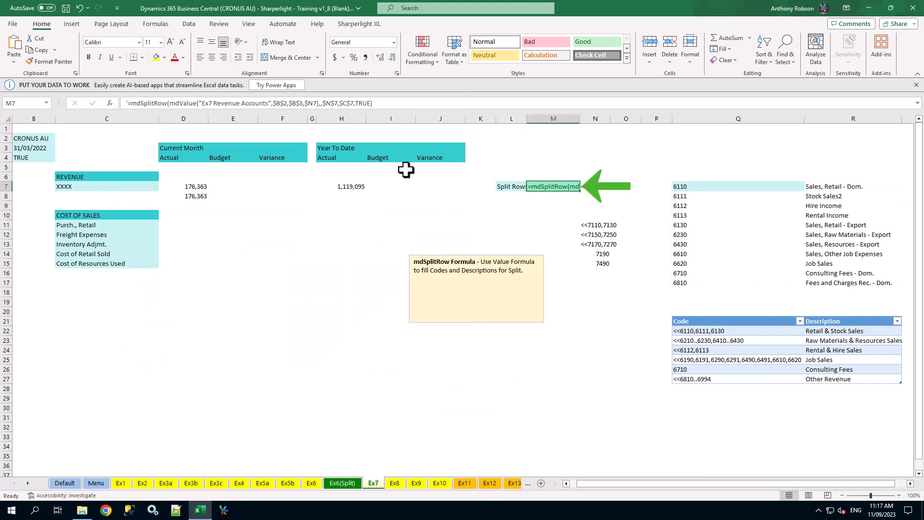
{"action": "left_click", "coordinate": [128, 103]}
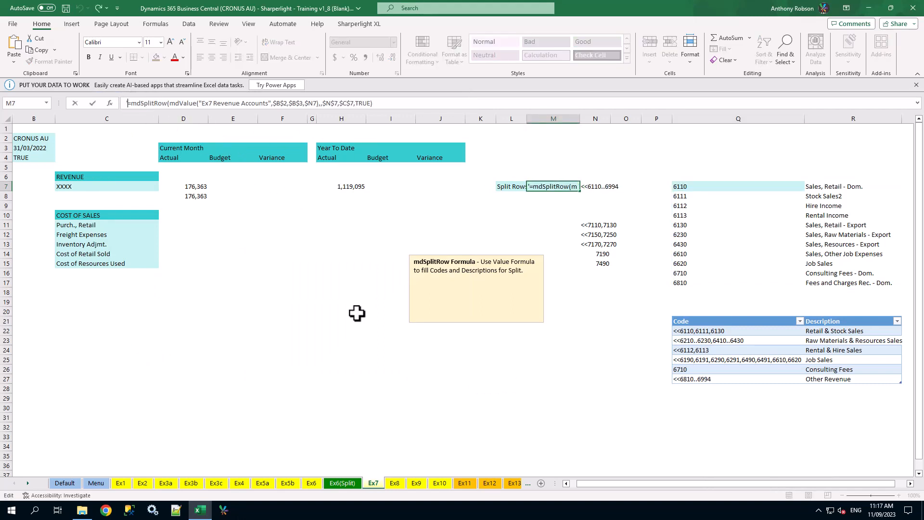
{"action": "key", "text": "Delete"}
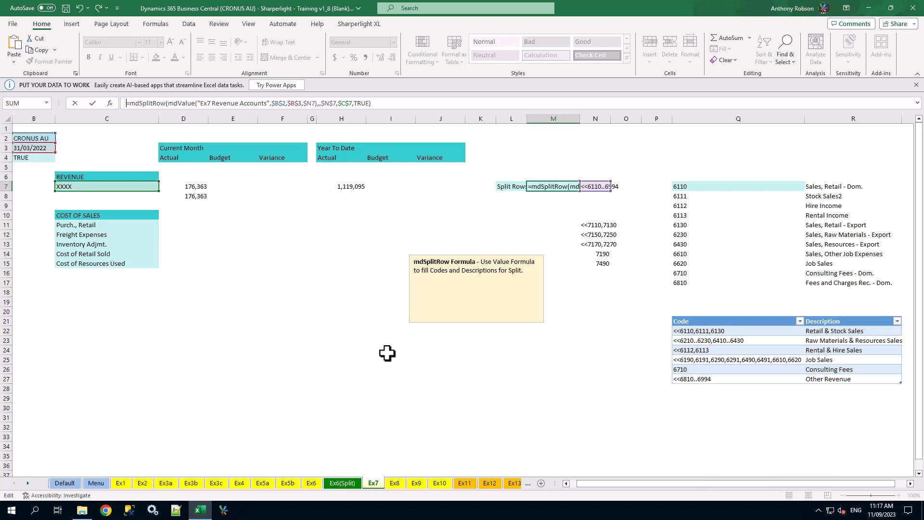
{"action": "key", "text": "Return"}
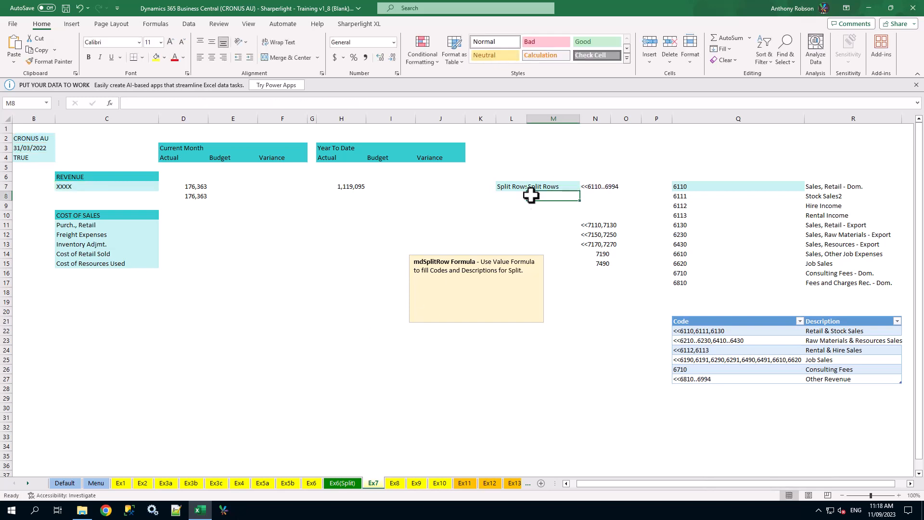
- Disable the RevenueAccounts split formula in L7 with a leading apostrophe, and recalculate the worksheet to split the revenue row
{"action": "left_click", "coordinate": [507, 186]}
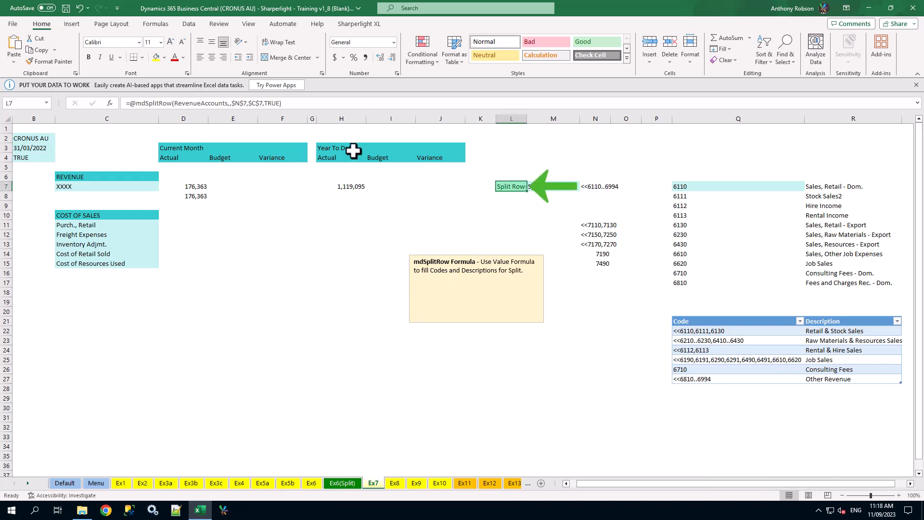
{"action": "left_click", "coordinate": [127, 103]}
{"action": "type", "text": "'"}
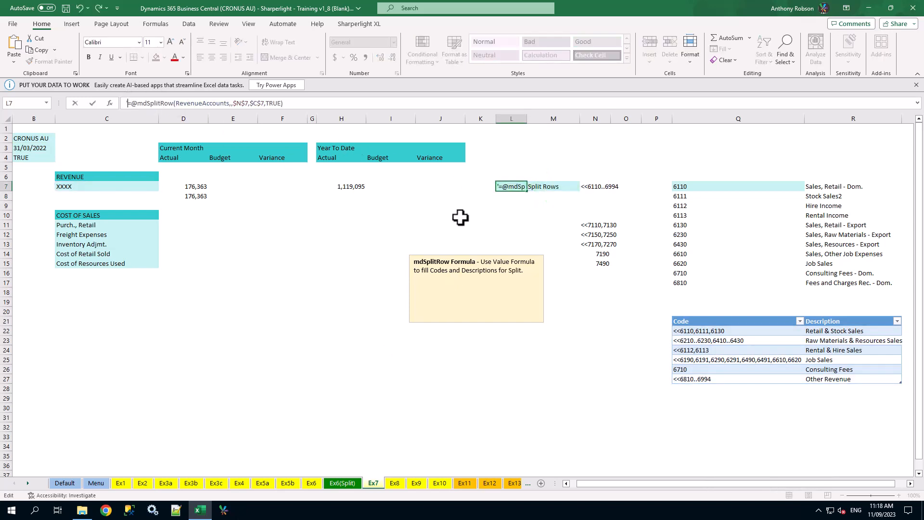
{"action": "key", "text": "Return"}
{"action": "left_click", "coordinate": [359, 24]}
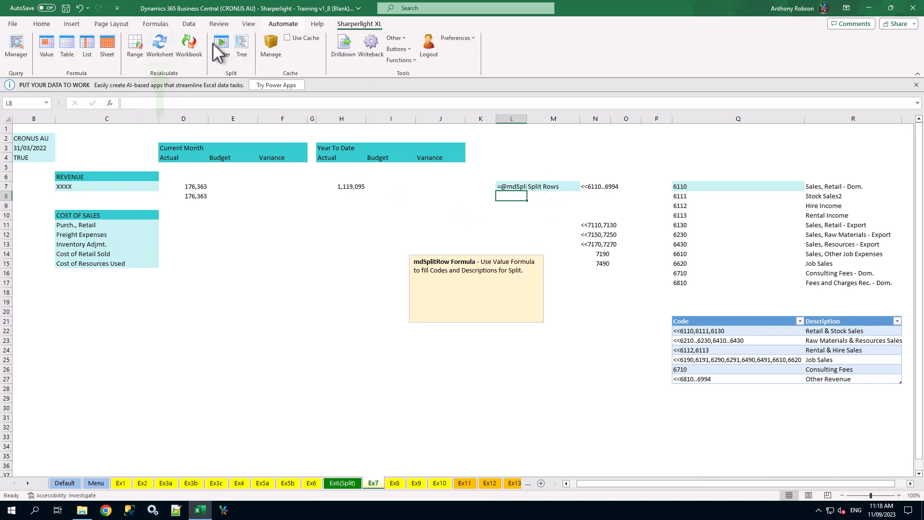
{"action": "left_click", "coordinate": [160, 48]}
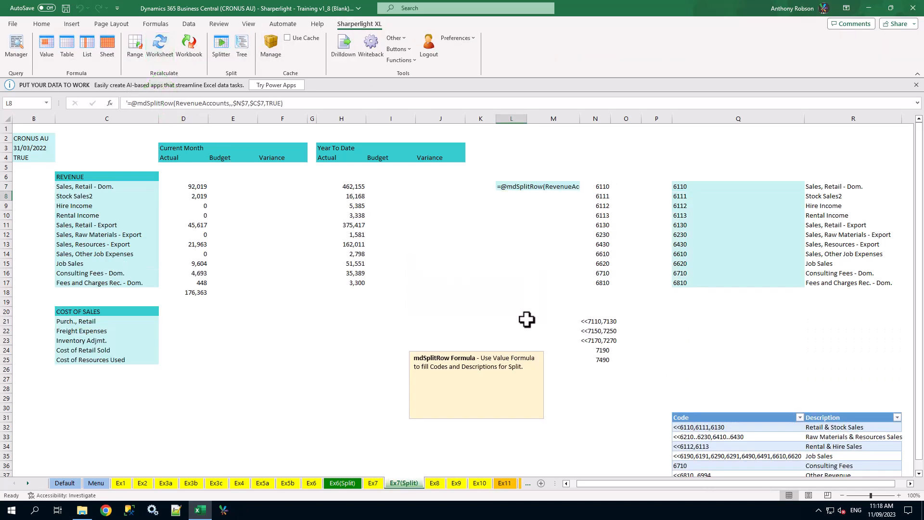